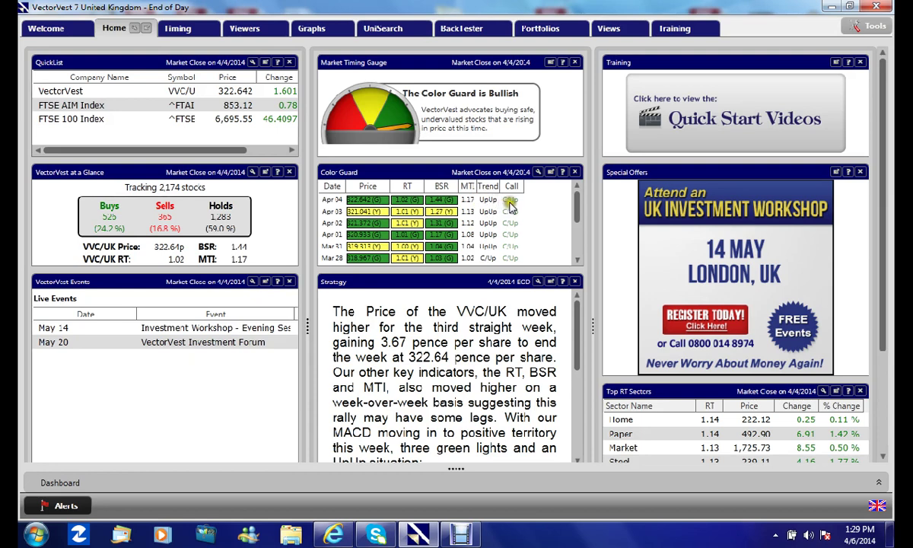
- Review the recent daily price, RT, BSR and call signals in the Color Guard history
{"action": "scroll", "coordinate": [577, 210], "scroll_direction": "down", "scroll_amount": 1}
{"action": "scroll", "coordinate": [578, 210], "scroll_direction": "down", "scroll_amount": 1}
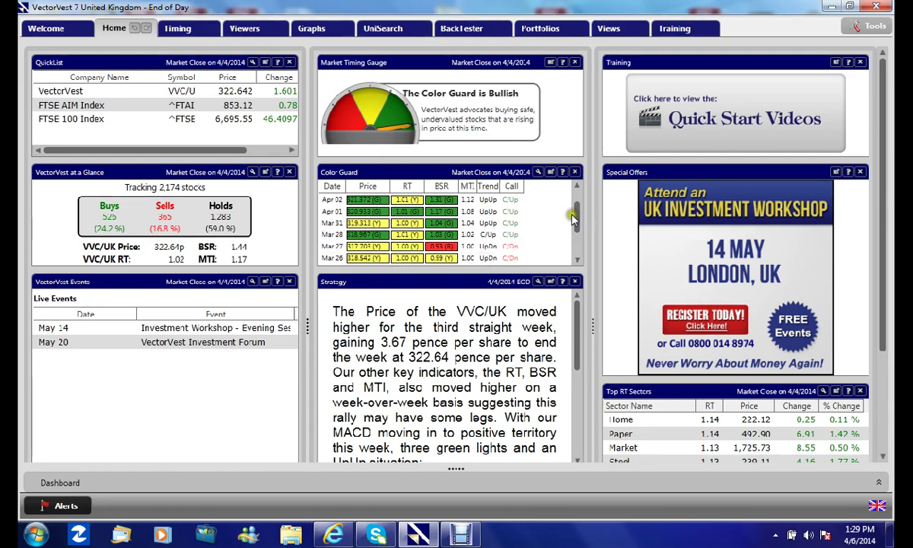
{"action": "scroll", "coordinate": [577, 207], "scroll_direction": "up", "scroll_amount": 2}
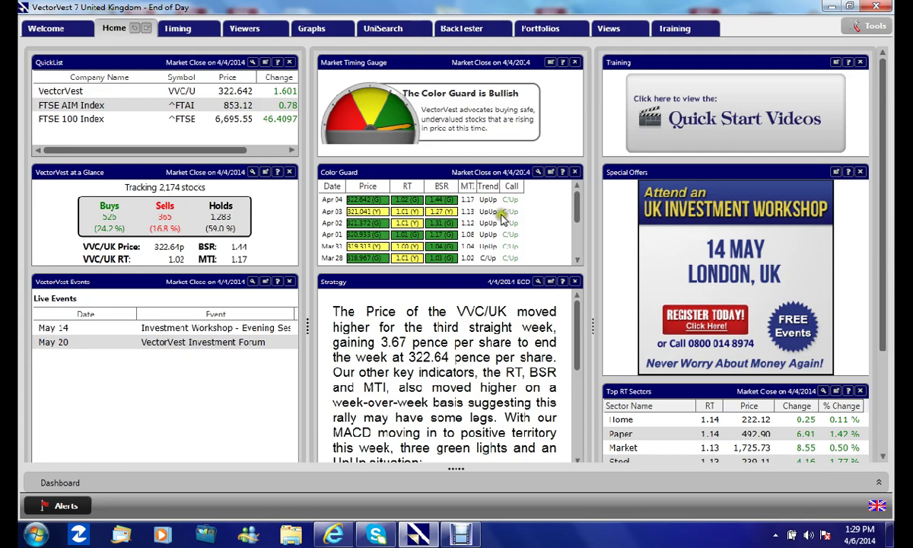
- Open the Stock Viewer and select Numis Corp Plc and JD Sports Fashion along with Next Plc
{"action": "left_click", "coordinate": [247, 32]}
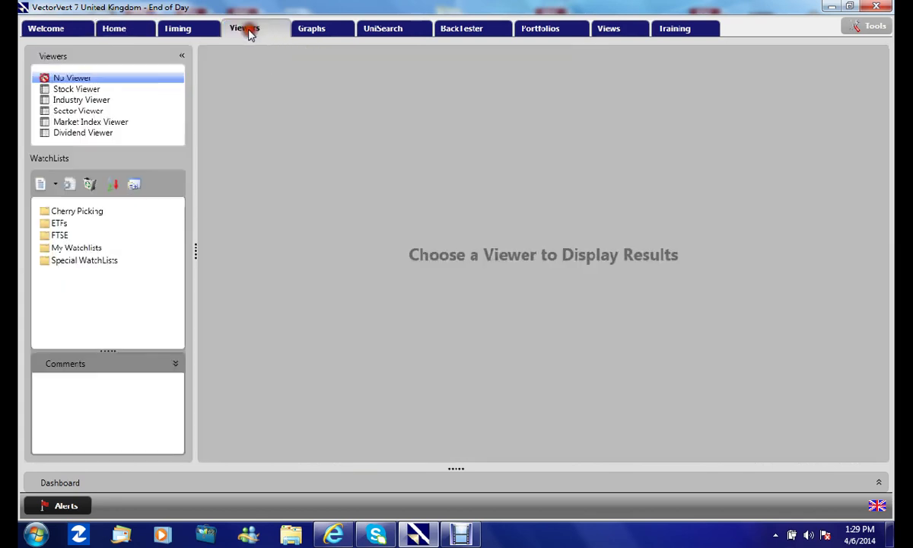
{"action": "left_click", "coordinate": [61, 90]}
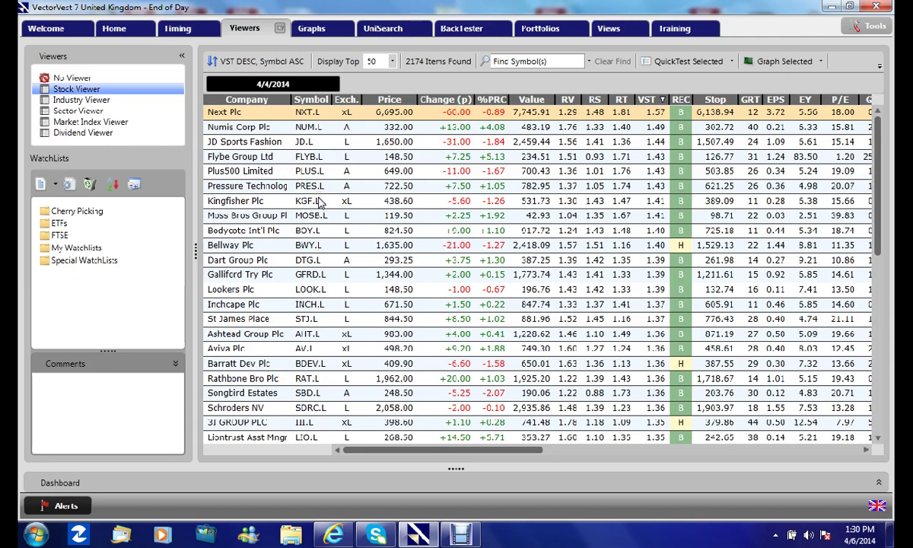
{"action": "left_click", "coordinate": [412, 130]}
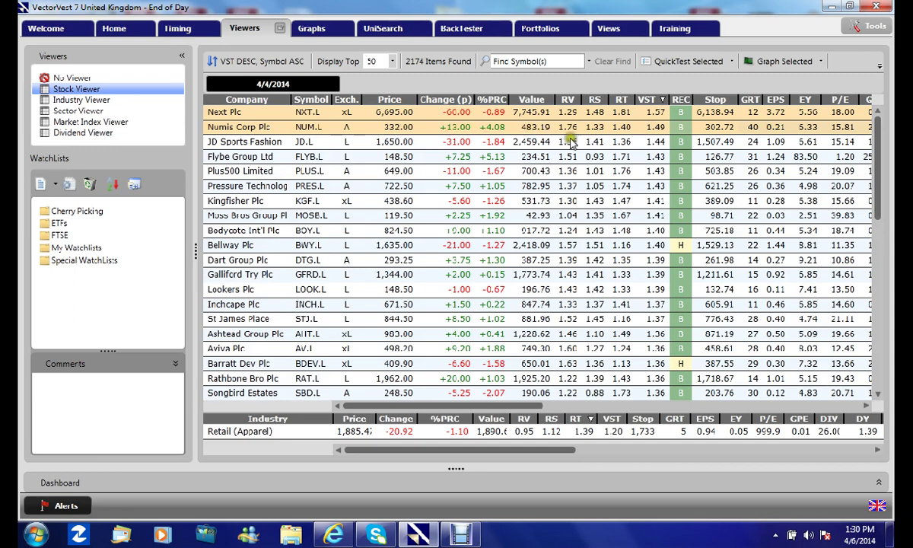
{"action": "left_click", "coordinate": [396, 144]}
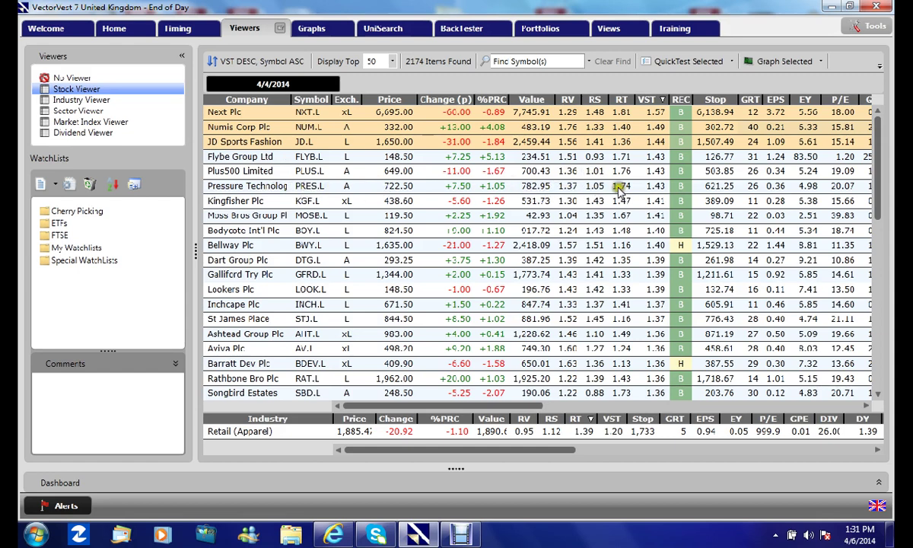
- Add Kingfisher, Bodycote Int'l, Bellway, Dart Group, Galliford Try and Lookers to the selected stocks
{"action": "left_click", "coordinate": [415, 199]}
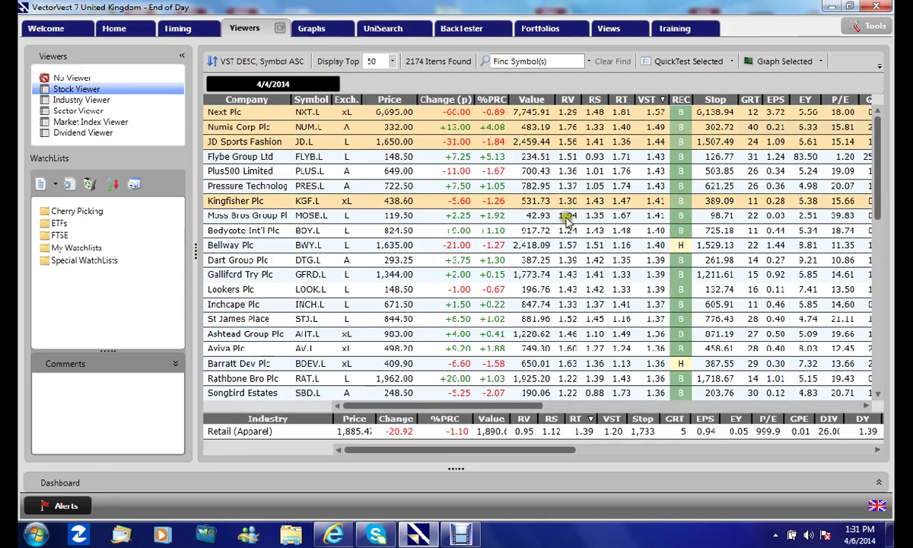
{"action": "left_click", "coordinate": [391, 238], "text": "shift"}
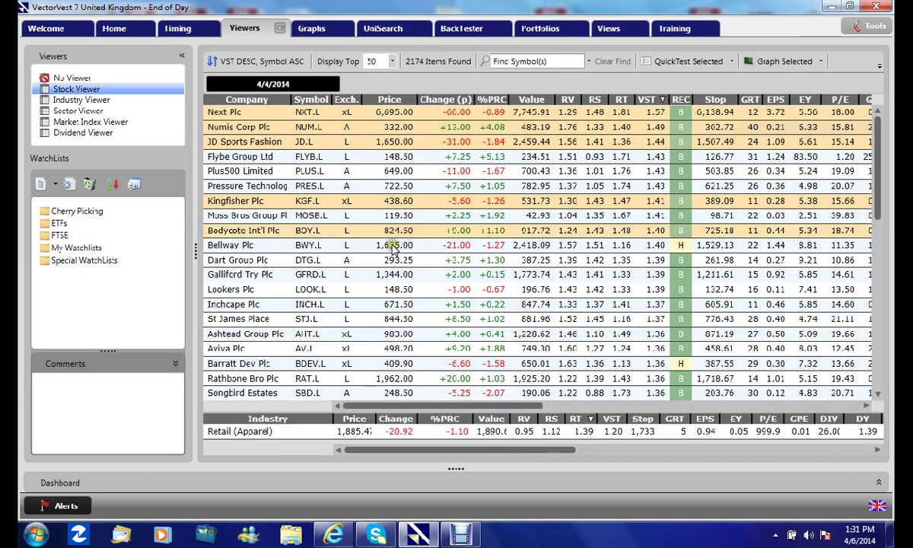
{"action": "left_click", "coordinate": [390, 245], "text": "shift"}
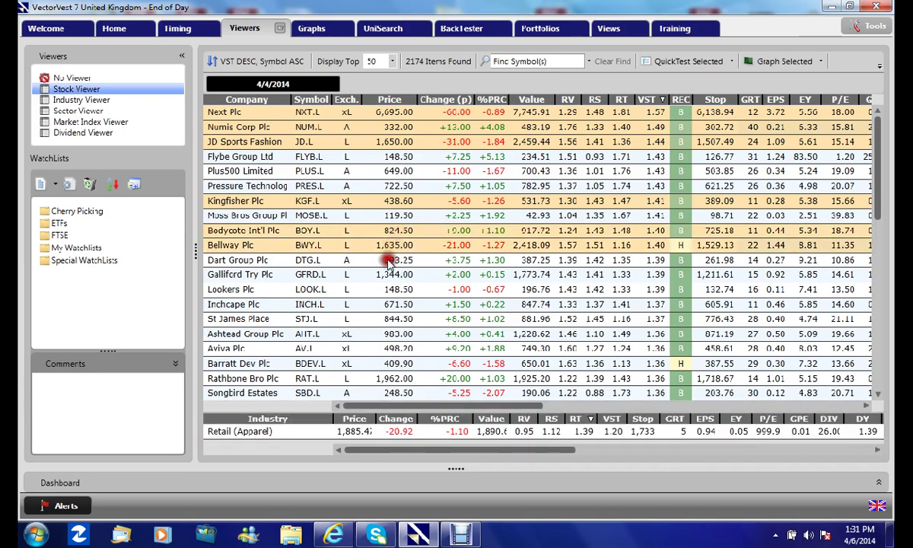
{"action": "left_click", "coordinate": [388, 260], "text": "shift"}
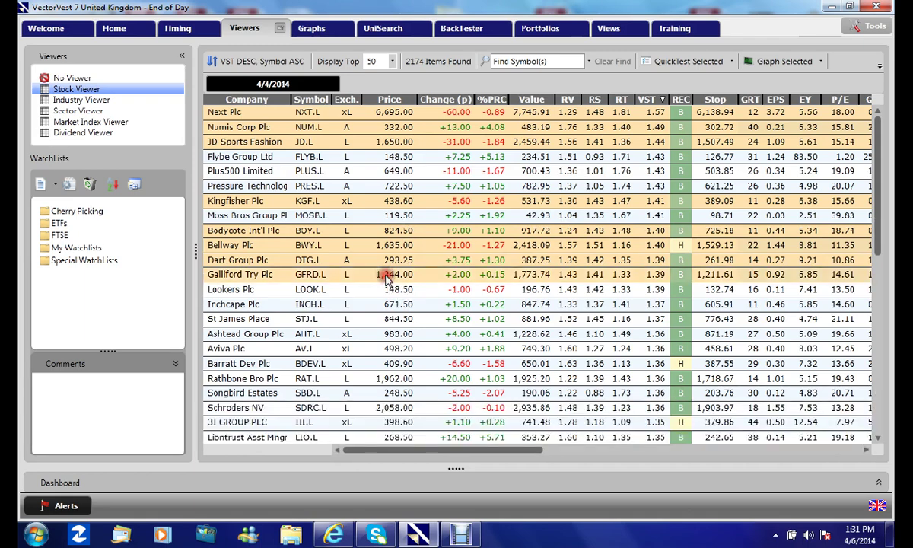
{"action": "left_click", "coordinate": [391, 290], "text": "shift"}
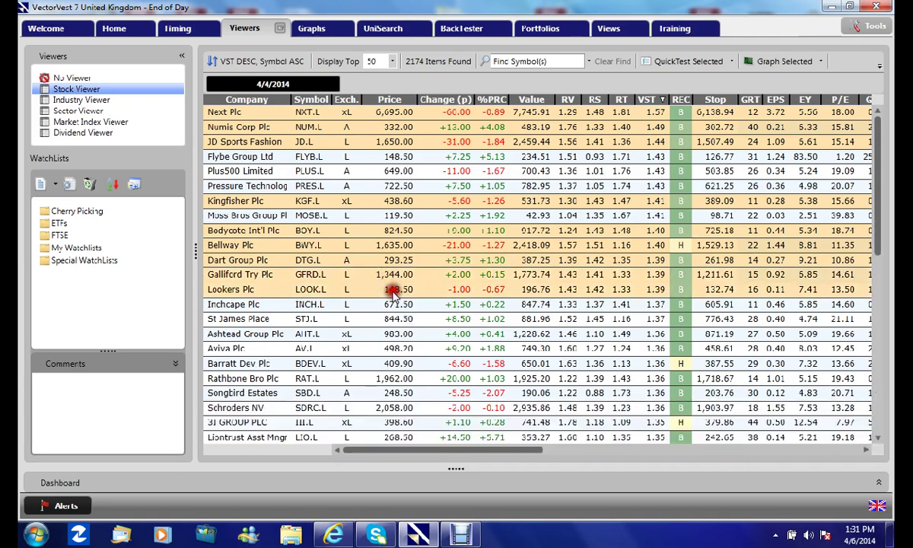
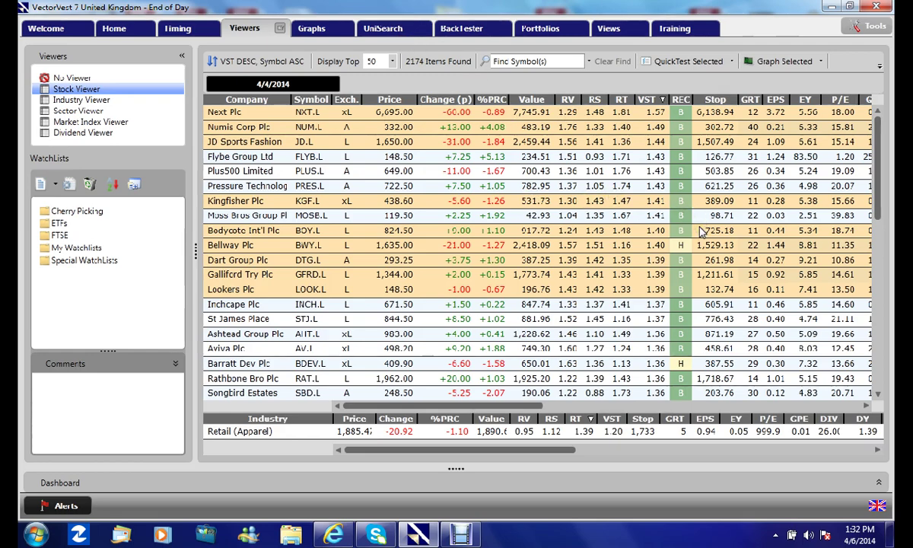
- Graph the selected stocks in a maximized window, showing the VectorVest Layout before switching to the Midas Touch layout
{"action": "left_click", "coordinate": [788, 62]}
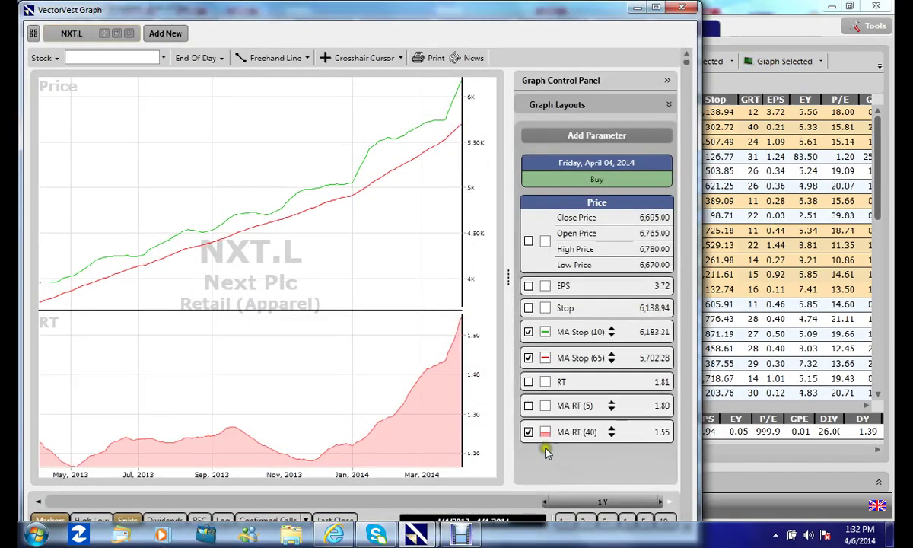
{"action": "double_click", "coordinate": [613, 9]}
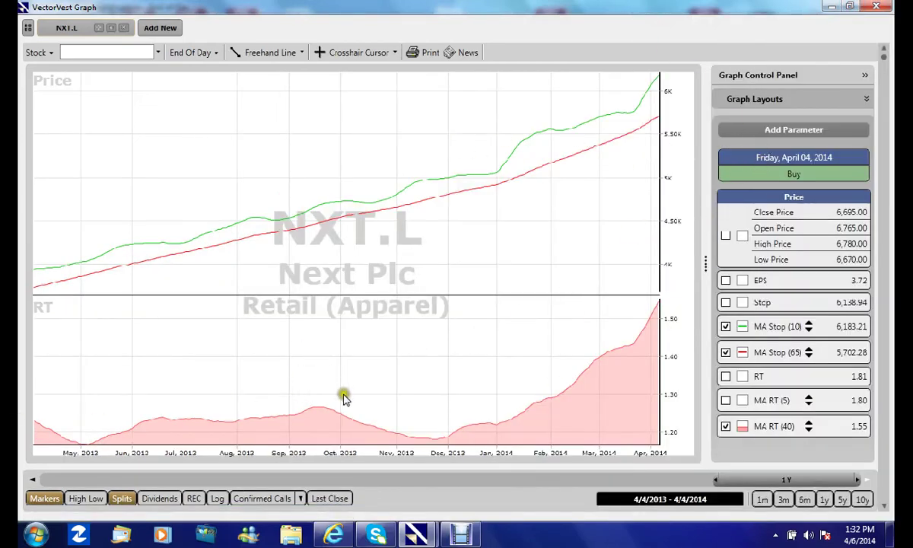
{"action": "left_click", "coordinate": [792, 101]}
{"action": "left_click", "coordinate": [739, 147]}
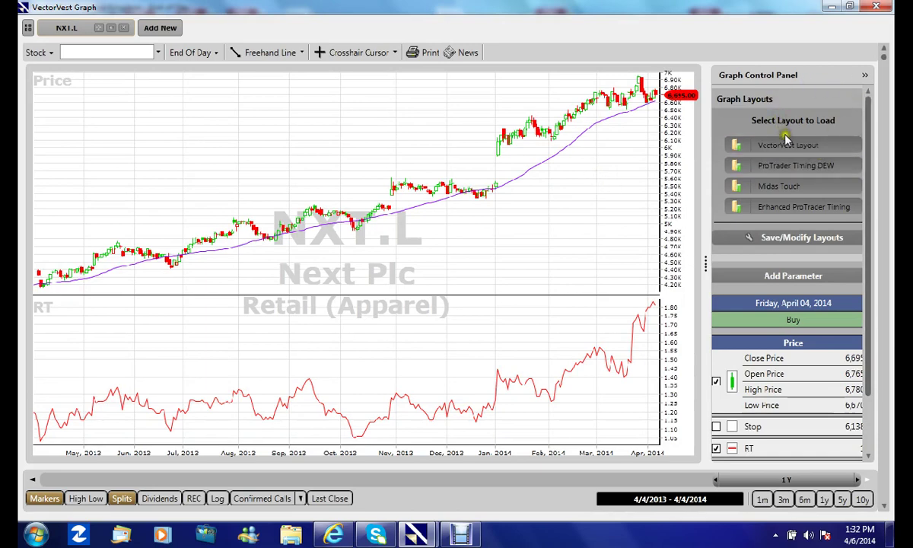
{"action": "left_click", "coordinate": [780, 189]}
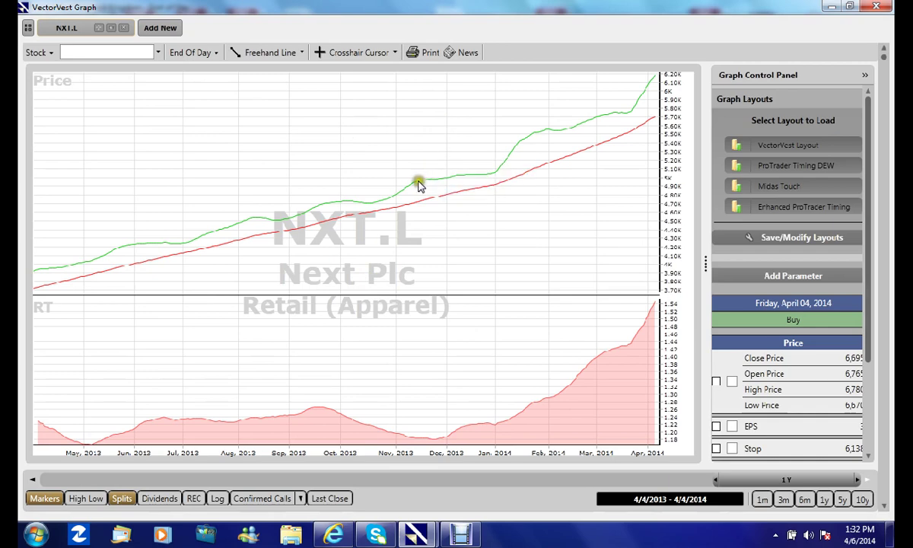
- Examine the one-year trend of Next Plc's stop and RT averages and set the graph period to three months
{"action": "mouse_move", "coordinate": [418, 186]}
{"action": "mouse_move", "coordinate": [432, 204]}
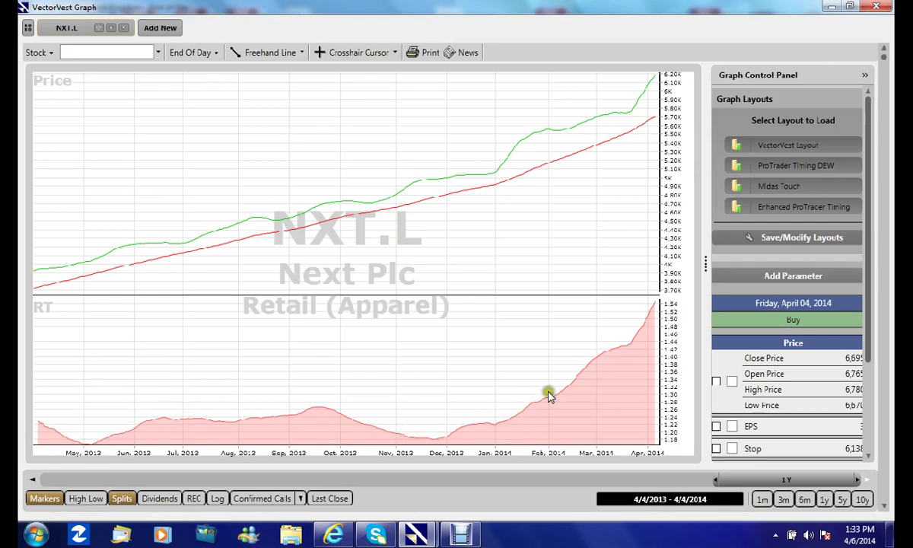
{"action": "mouse_move", "coordinate": [411, 453]}
{"action": "left_click", "coordinate": [784, 499]}
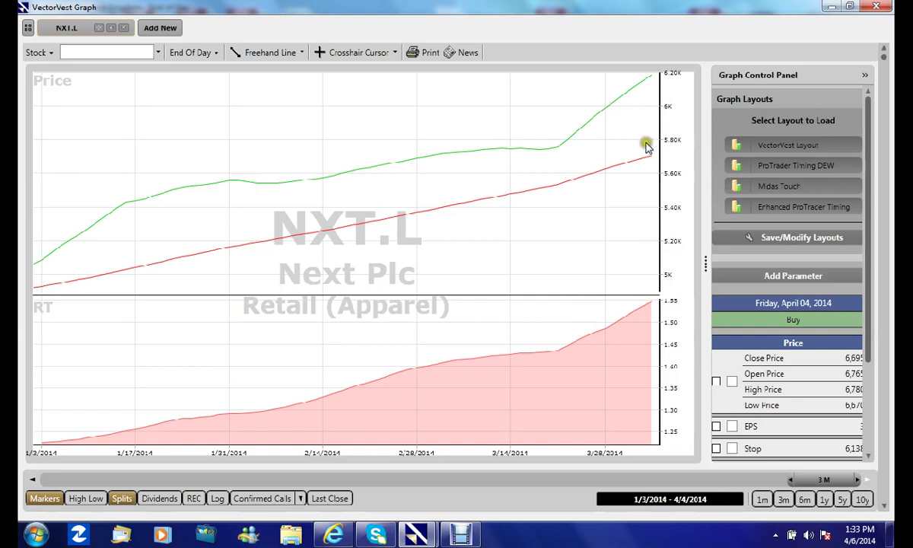
- Inspect the latest points of the 65-day stop average and the RT average on the Next Plc graph
{"action": "mouse_move", "coordinate": [653, 161]}
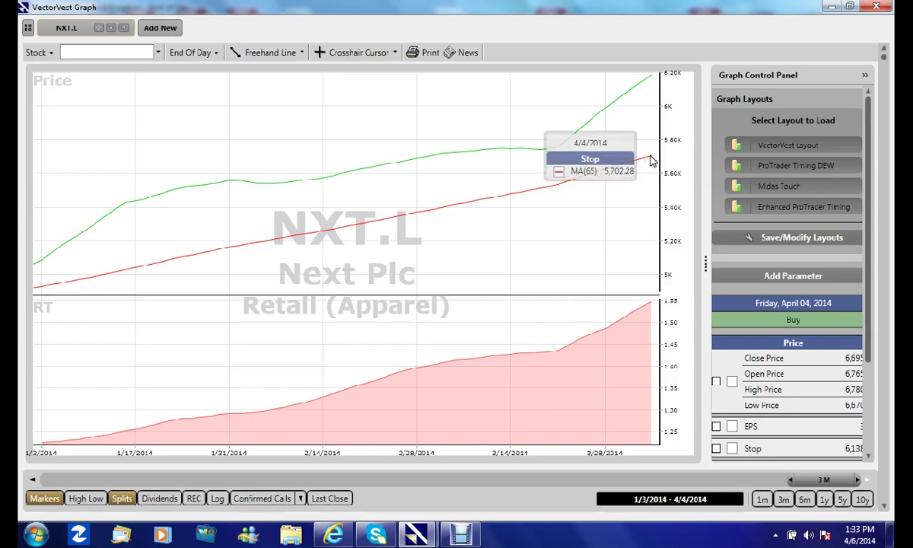
{"action": "left_click", "coordinate": [650, 305]}
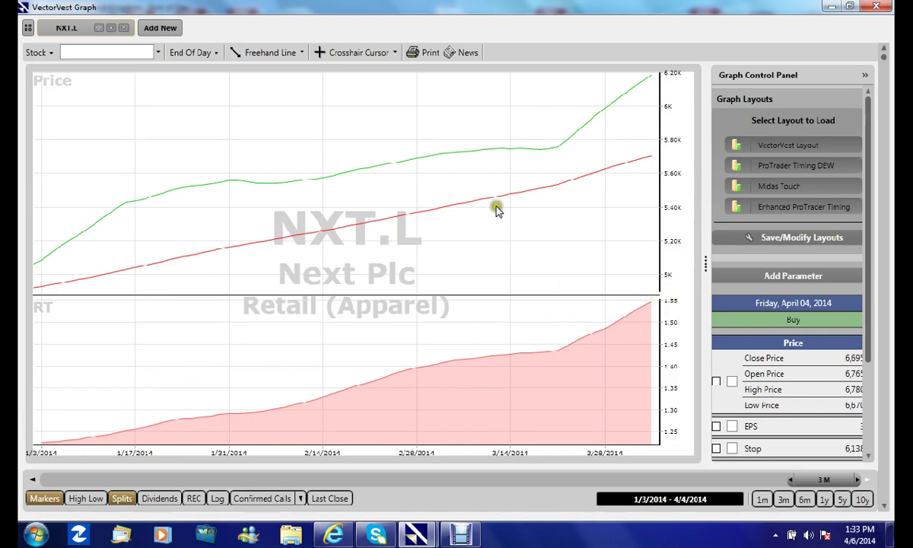
{"action": "left_click", "coordinate": [652, 158]}
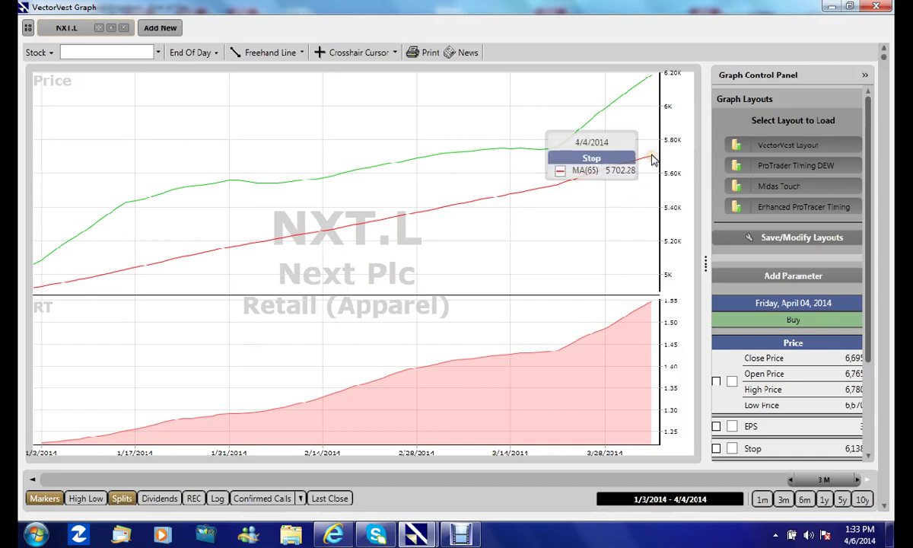
{"action": "mouse_move", "coordinate": [653, 158]}
{"action": "left_mouse_down"}
{"action": "mouse_move", "coordinate": [32, 286]}
{"action": "mouse_move", "coordinate": [621, 127]}
{"action": "mouse_move", "coordinate": [652, 73]}
{"action": "mouse_move", "coordinate": [19, 201]}
{"action": "mouse_move", "coordinate": [25, 257]}
{"action": "mouse_move", "coordinate": [276, 275]}
{"action": "mouse_move", "coordinate": [679, 483]}
{"action": "mouse_move", "coordinate": [668, 486]}
{"action": "left_mouse_up"}
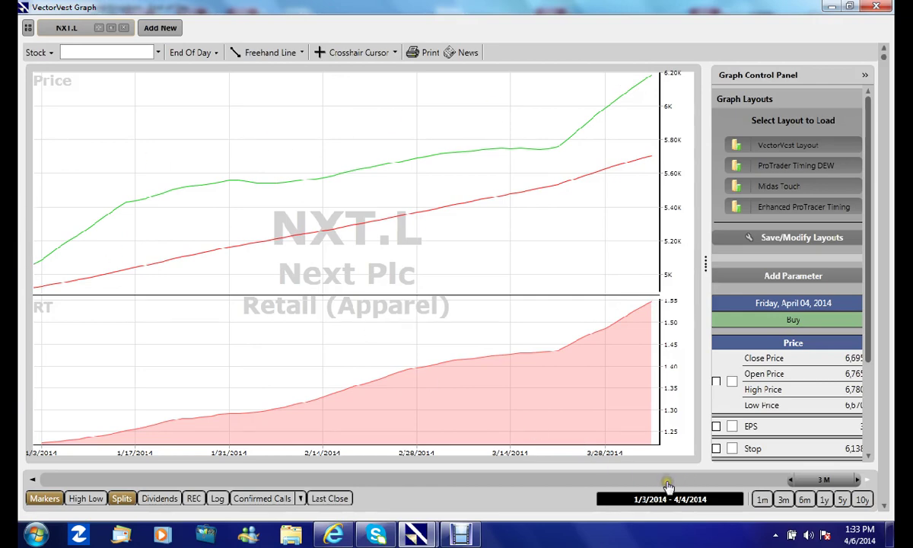
- Go through the graphs of the other selected stocks, from Numis Corp to Lookers, examining their stop and RT average trends
{"action": "left_click", "coordinate": [882, 508]}
{"action": "mouse_move", "coordinate": [611, 379]}
{"action": "left_mouse_down"}
{"action": "mouse_move", "coordinate": [580, 390]}
{"action": "mouse_move", "coordinate": [596, 143]}
{"action": "mouse_move", "coordinate": [638, 81]}
{"action": "mouse_move", "coordinate": [650, 93]}
{"action": "mouse_move", "coordinate": [652, 136]}
{"action": "left_mouse_up"}
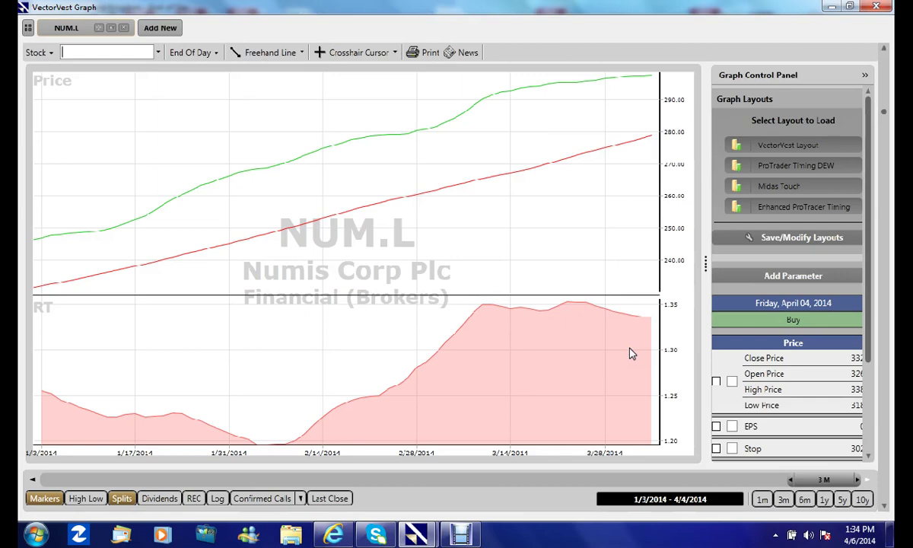
{"action": "left_click", "coordinate": [885, 510]}
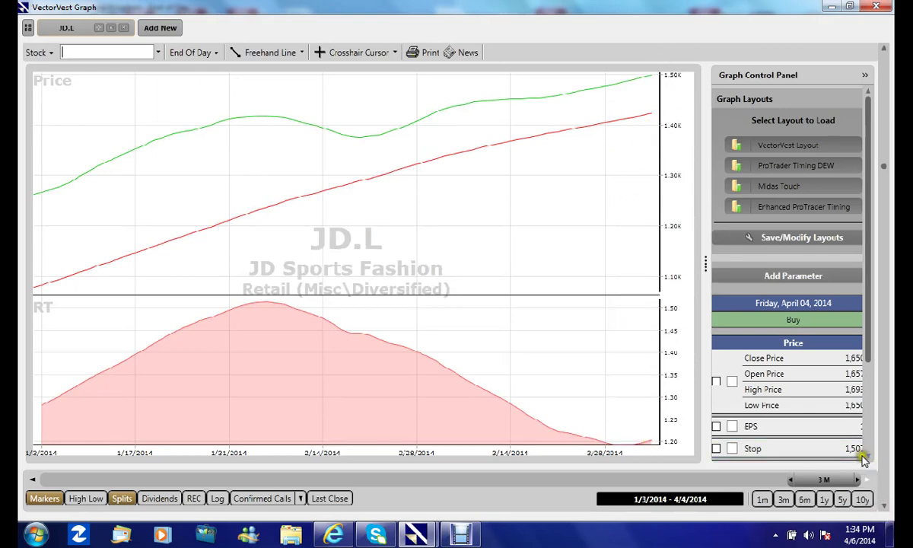
{"action": "key", "text": "Down"}
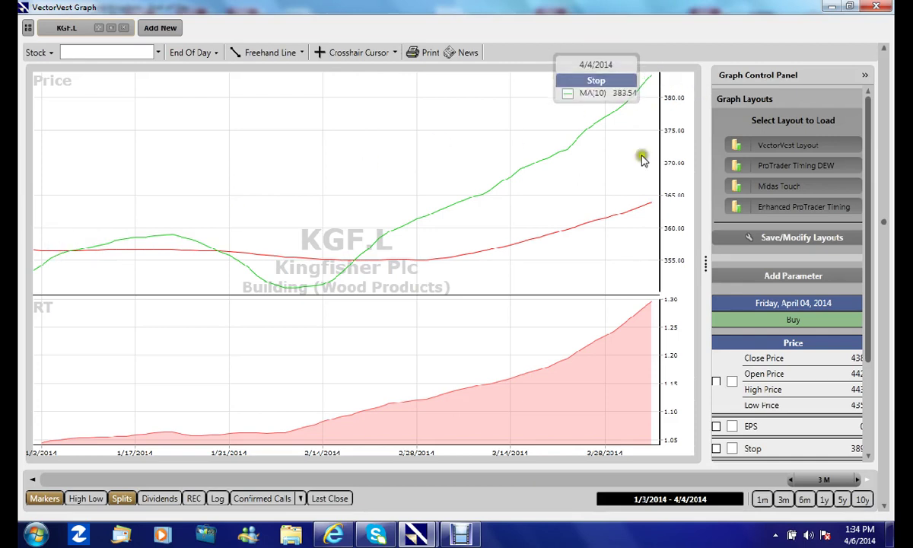
{"action": "key", "text": "Down"}
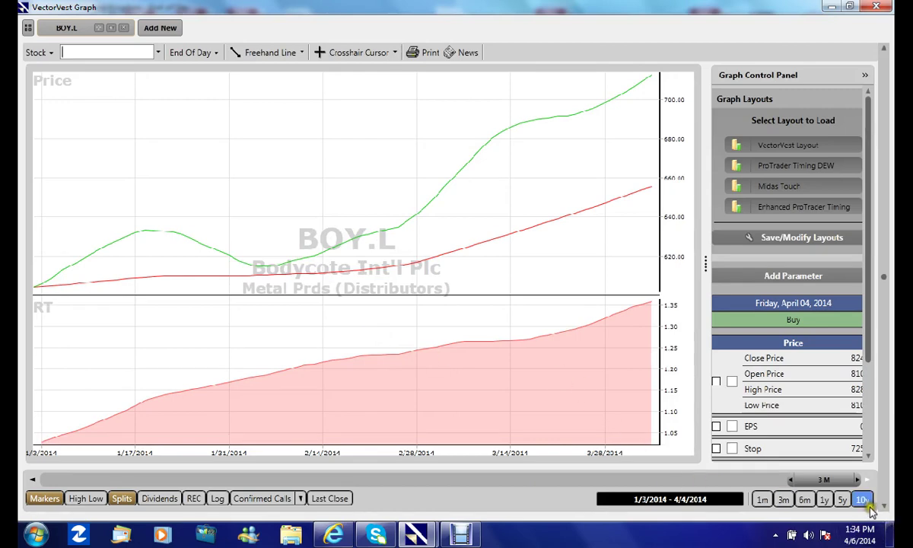
{"action": "key", "text": "Down"}
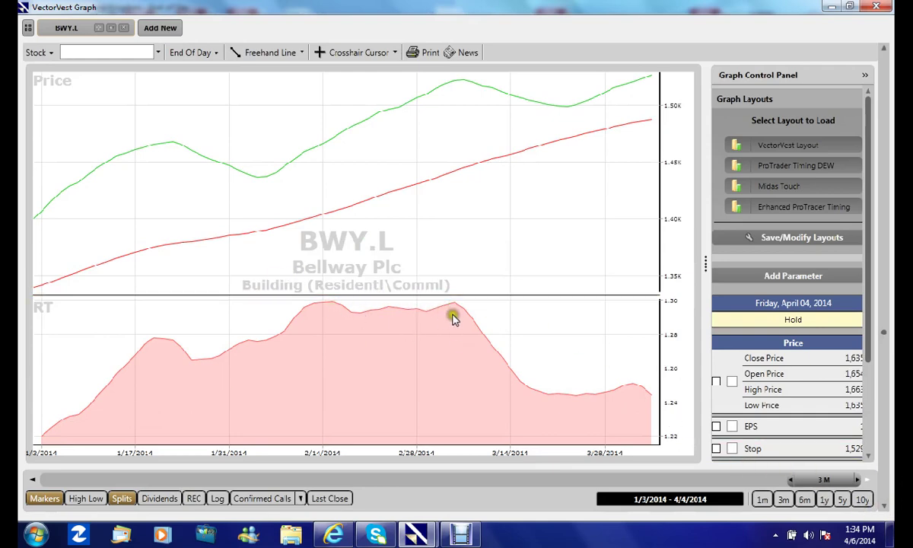
{"action": "left_click", "coordinate": [882, 506]}
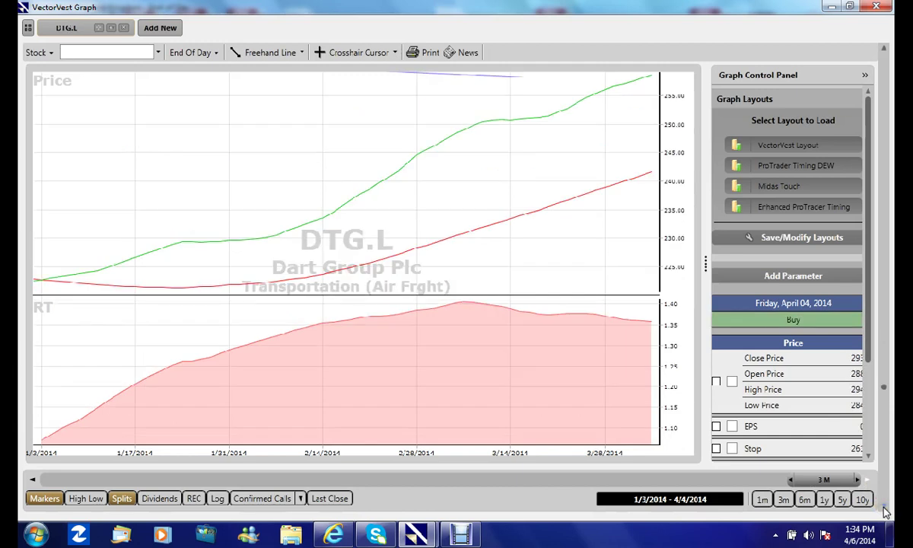
{"action": "left_click", "coordinate": [885, 513]}
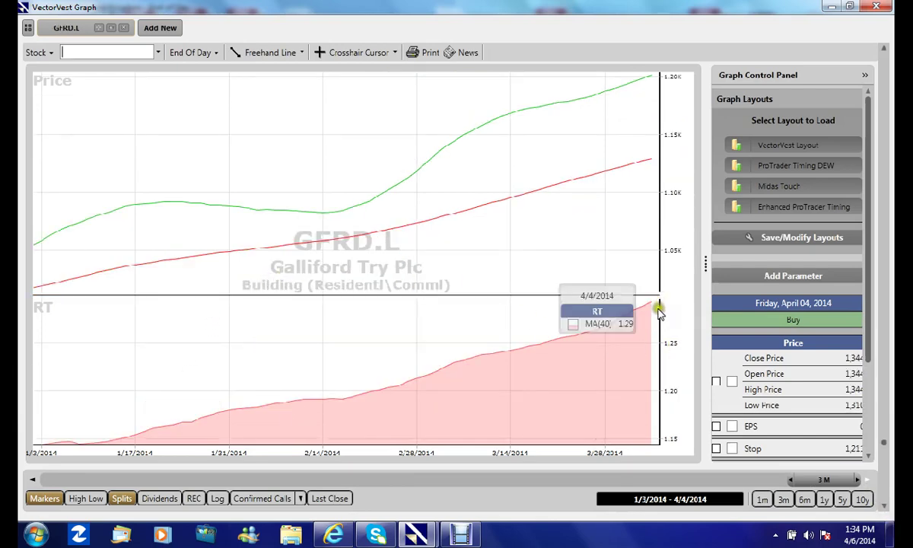
{"action": "left_click", "coordinate": [887, 509]}
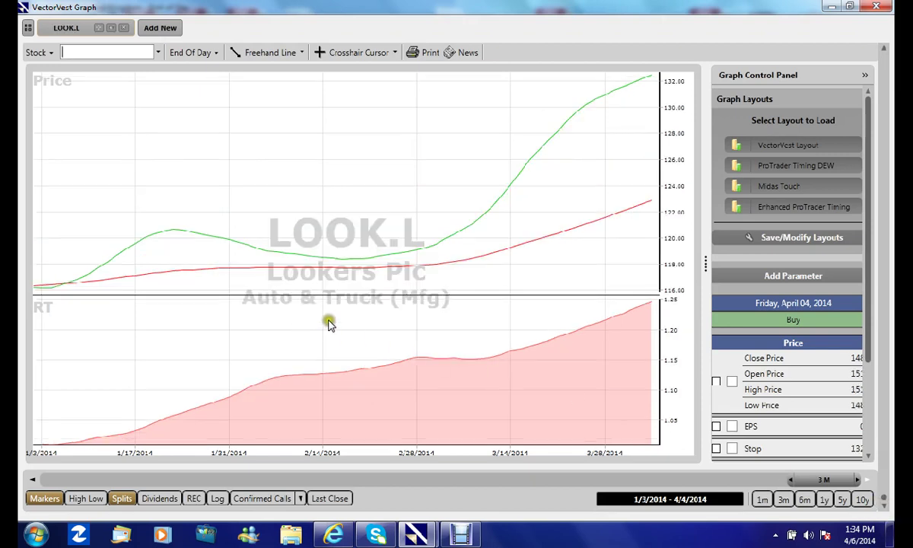